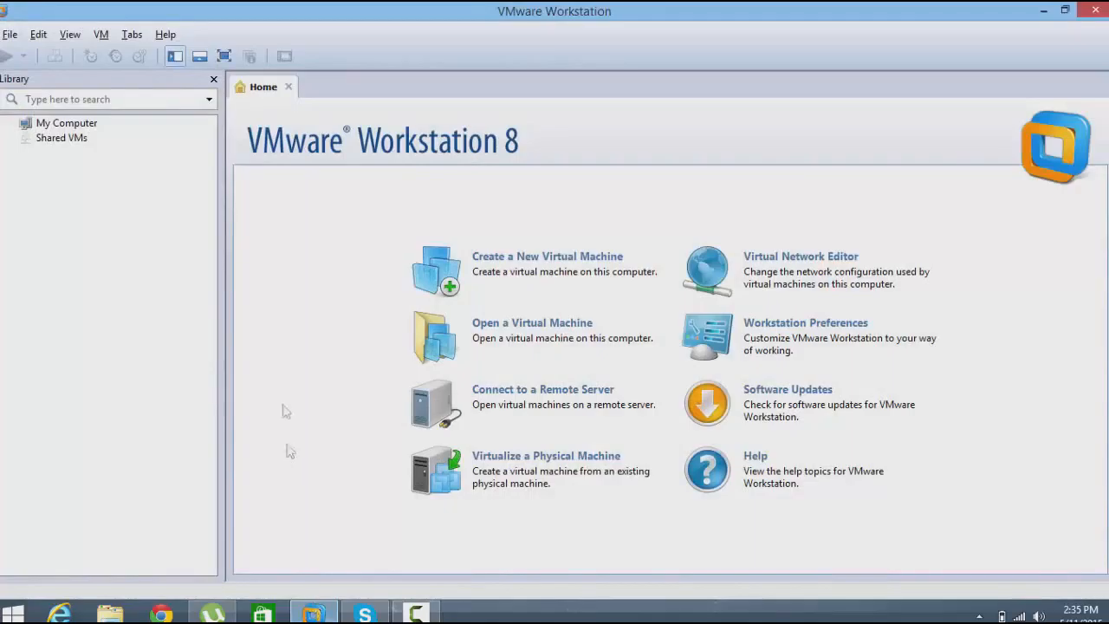
Start a new virtual machine and choose rhel-server-7.0-x86_64-dvd.iso as the installer disc image.
left_click(551, 291)
left_click(486, 333)
left_click(626, 445)
left_click(632, 454)
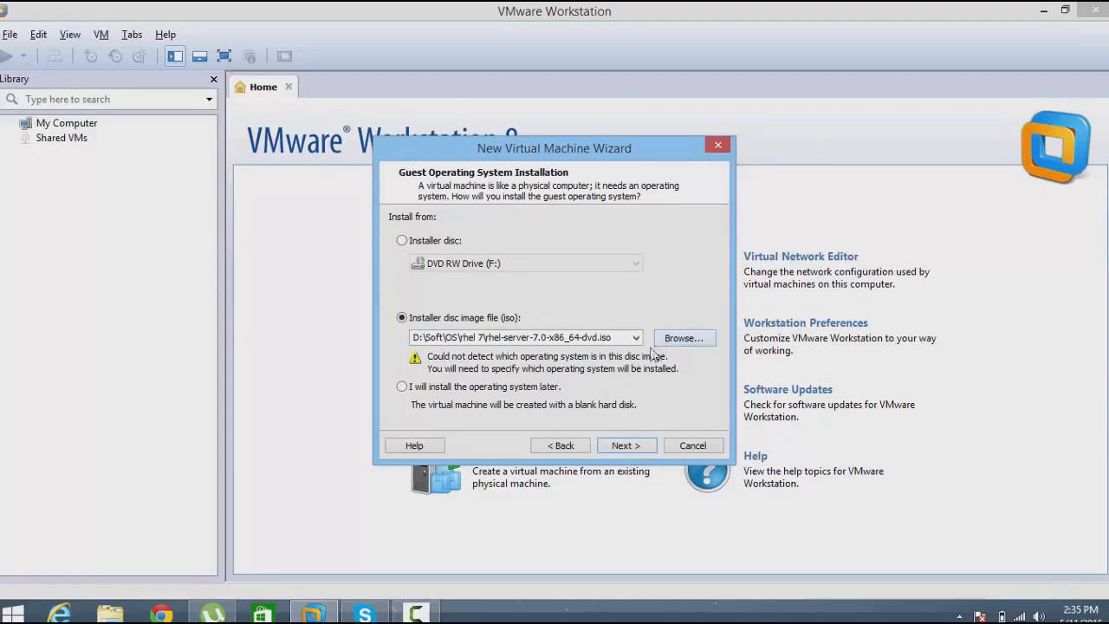
left_click(621, 445)
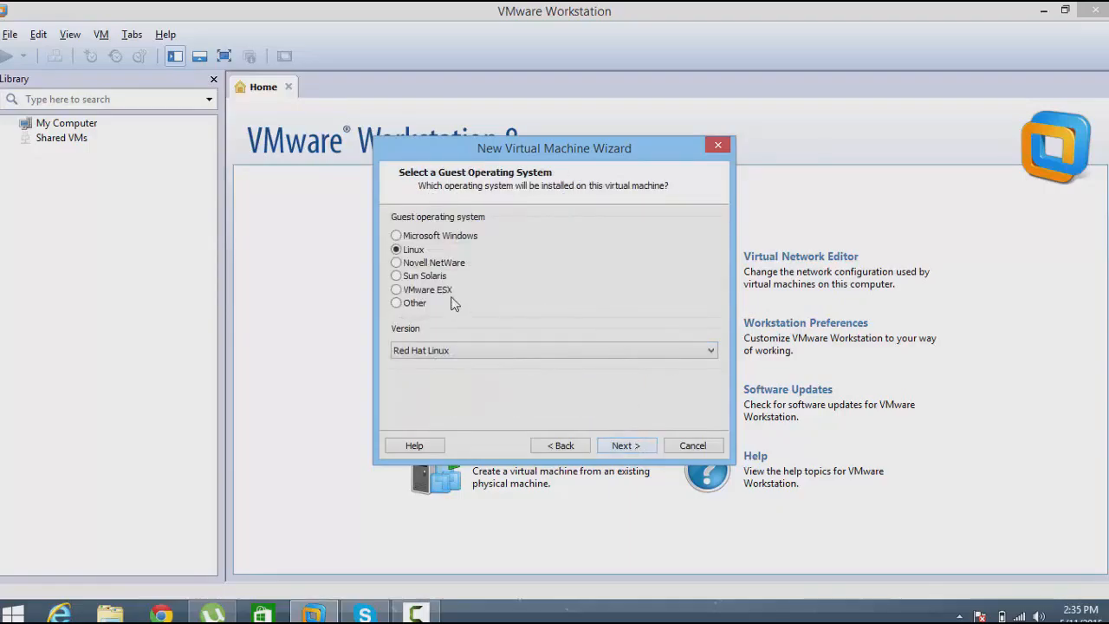
Set the guest operating system to Linux, version Red Hat Linux, and proceed through to the processor configuration.
left_click(482, 351)
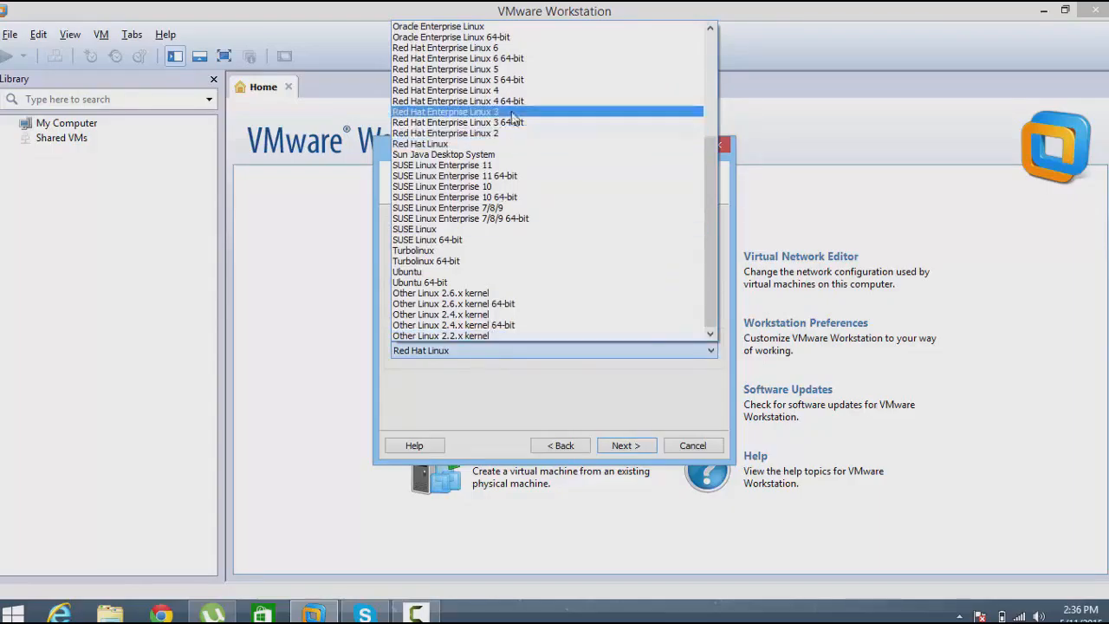
left_click(510, 145)
left_click(625, 445)
left_click(625, 445)
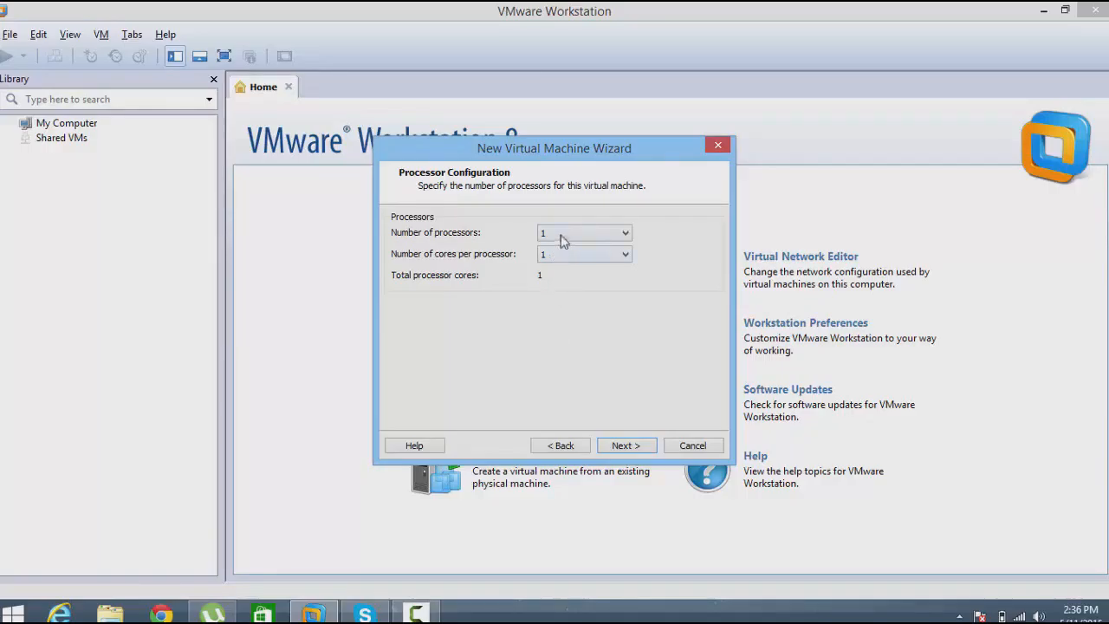
Configure one single-core processor, 2048 MB of memory, NAT networking and the BusLogic SCSI controller.
left_click(623, 446)
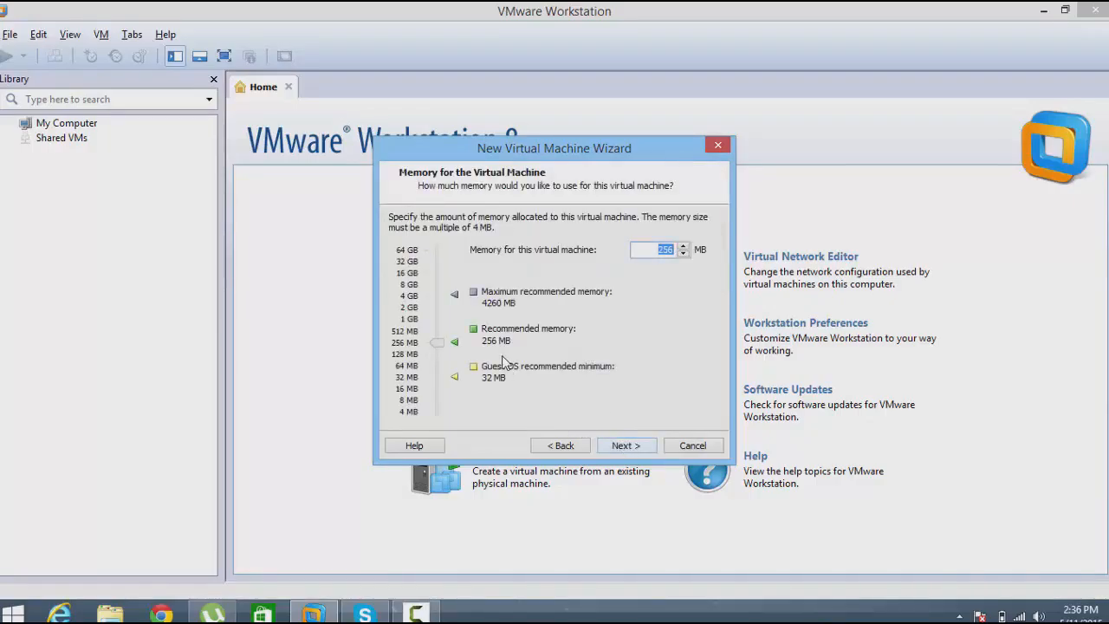
left_click(624, 445)
left_click(639, 448)
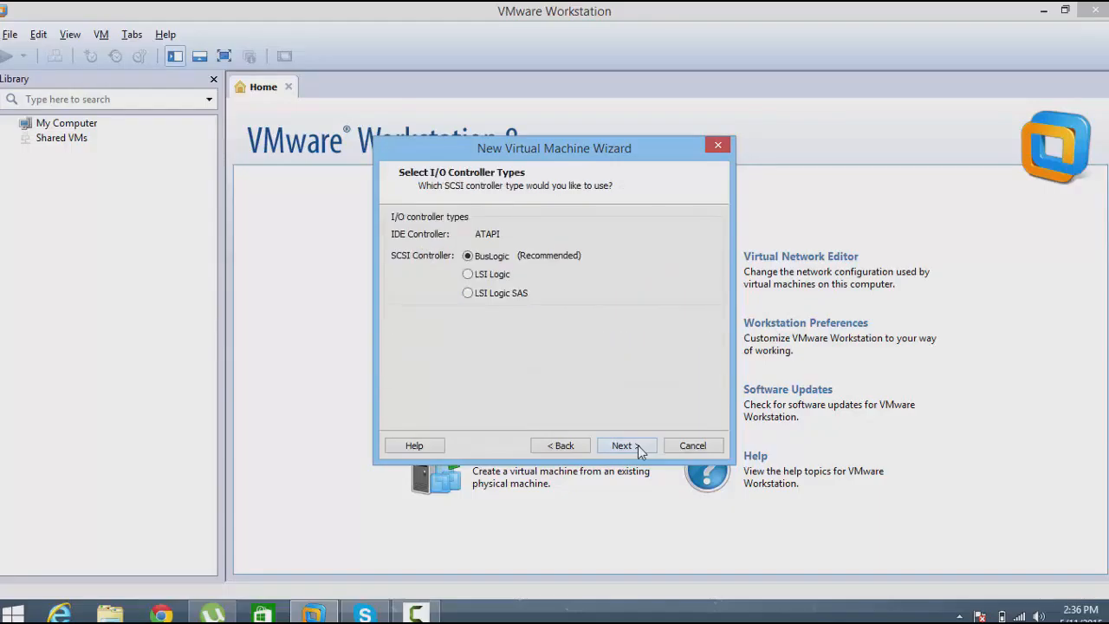
left_click(639, 448)
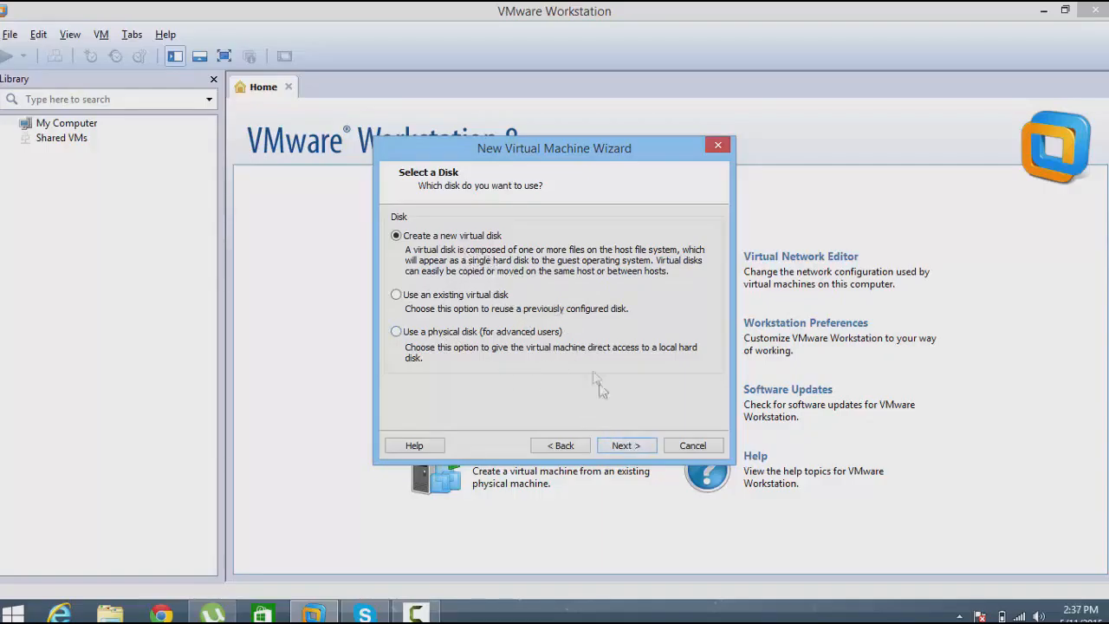
Create a new IDE virtual disk with a maximum size of 25 GB, split into multiple files.
left_click(634, 445)
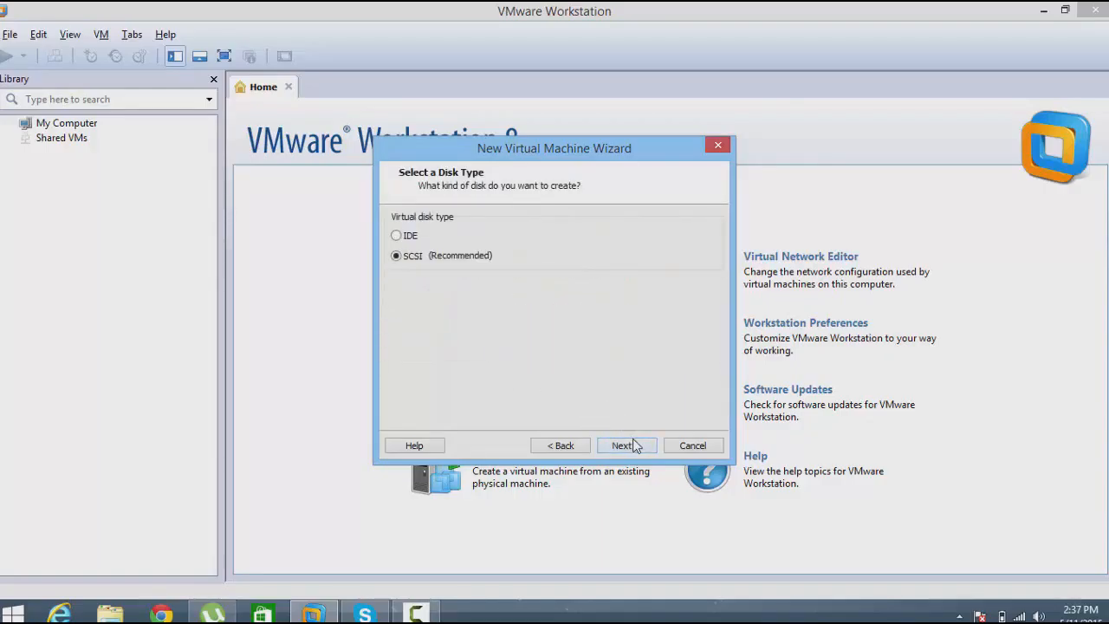
left_click(396, 236)
left_click(643, 450)
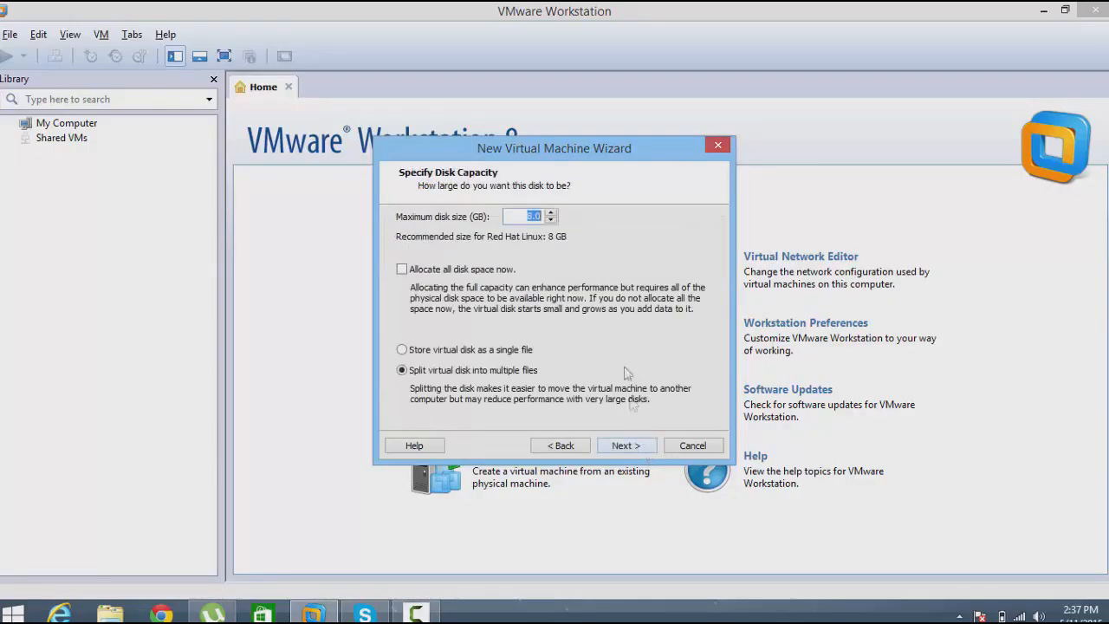
left_click(551, 212)
left_click(551, 213)
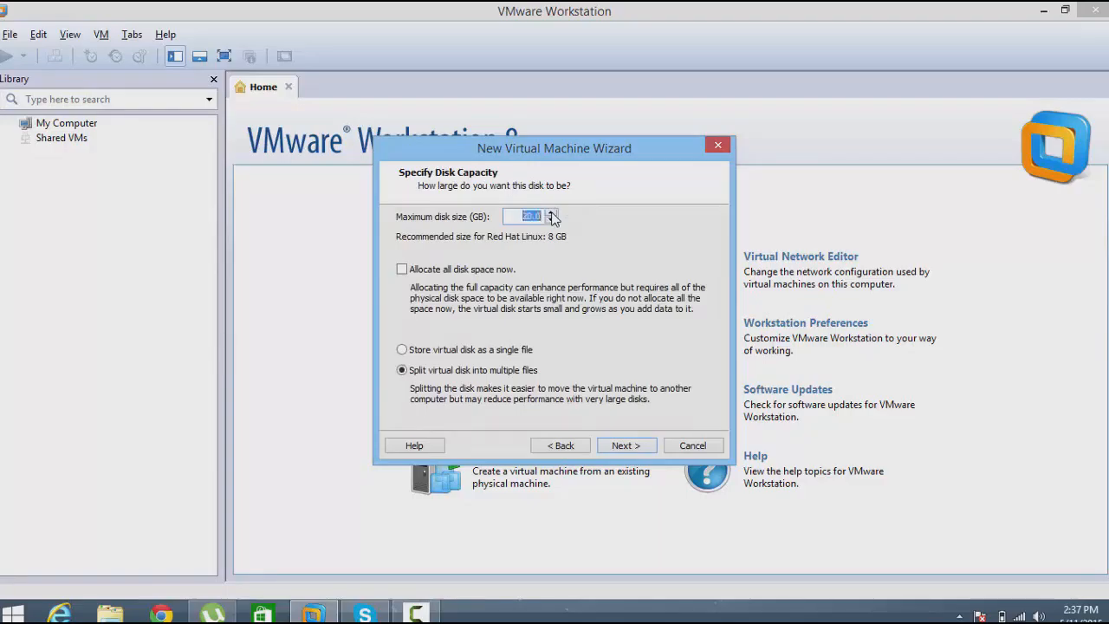
left_click(551, 213)
key("Return")
Review the settings, create the virtual machine with power-on after creation, and show it in full screen.
scroll(598, 286, "down", 2)
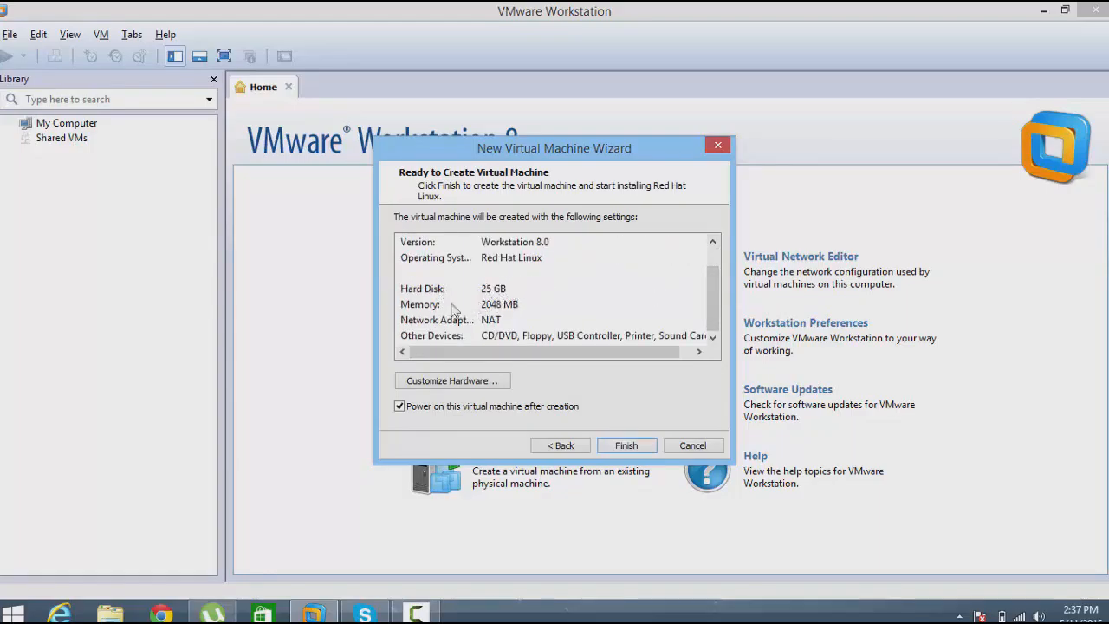
left_click(619, 447)
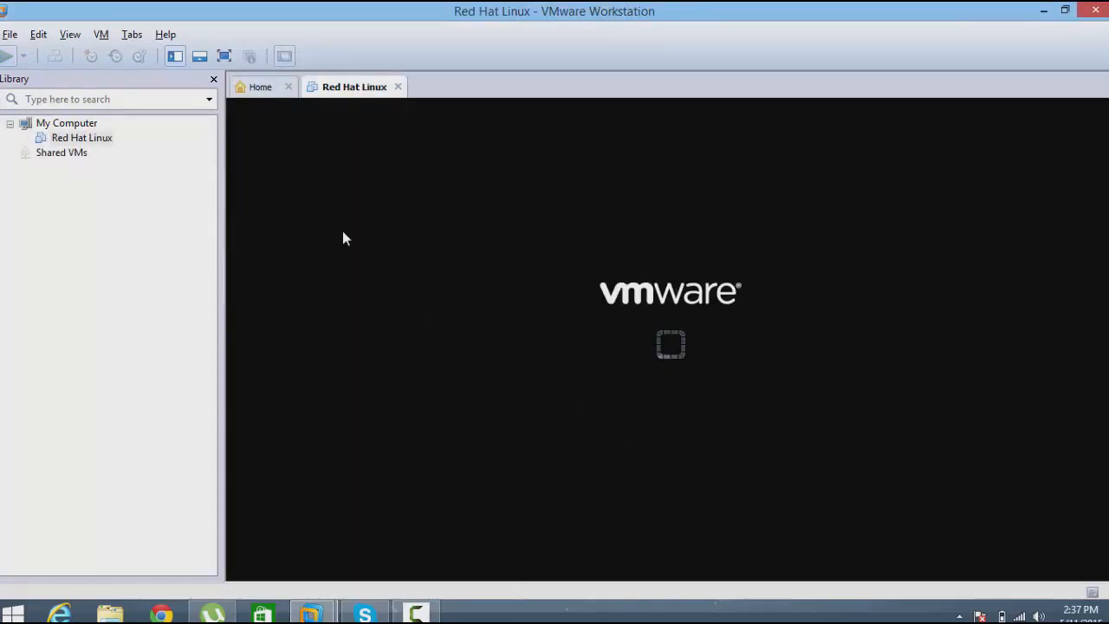
left_click(223, 57)
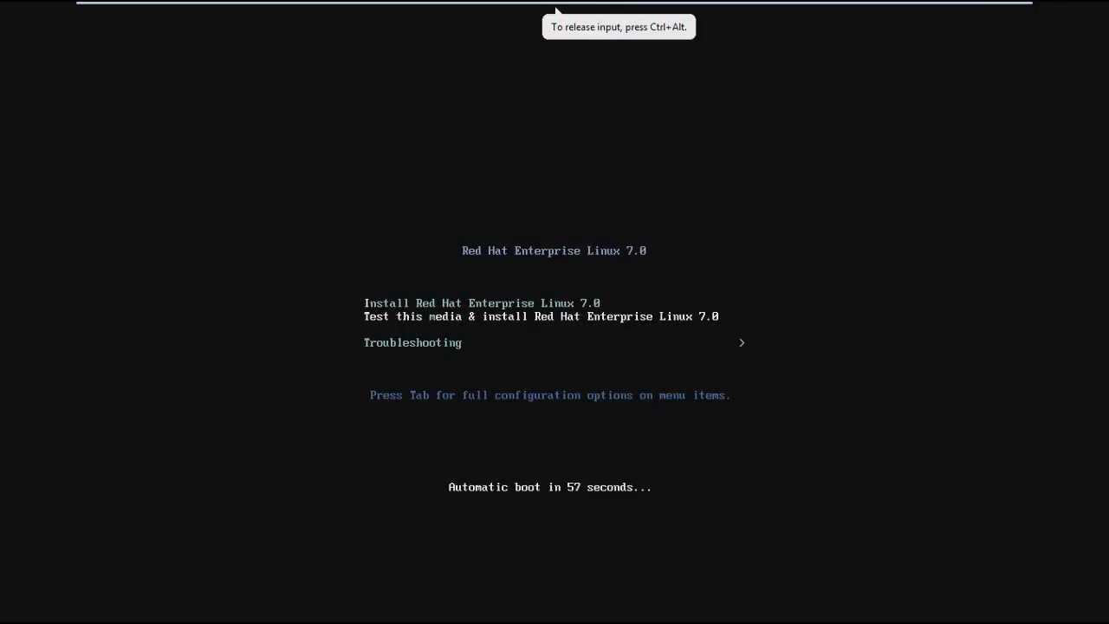
Boot the "Install Red Hat Enterprise Linux 7.0" option without testing the media.
key("Down")
key("Up")
key("Up")
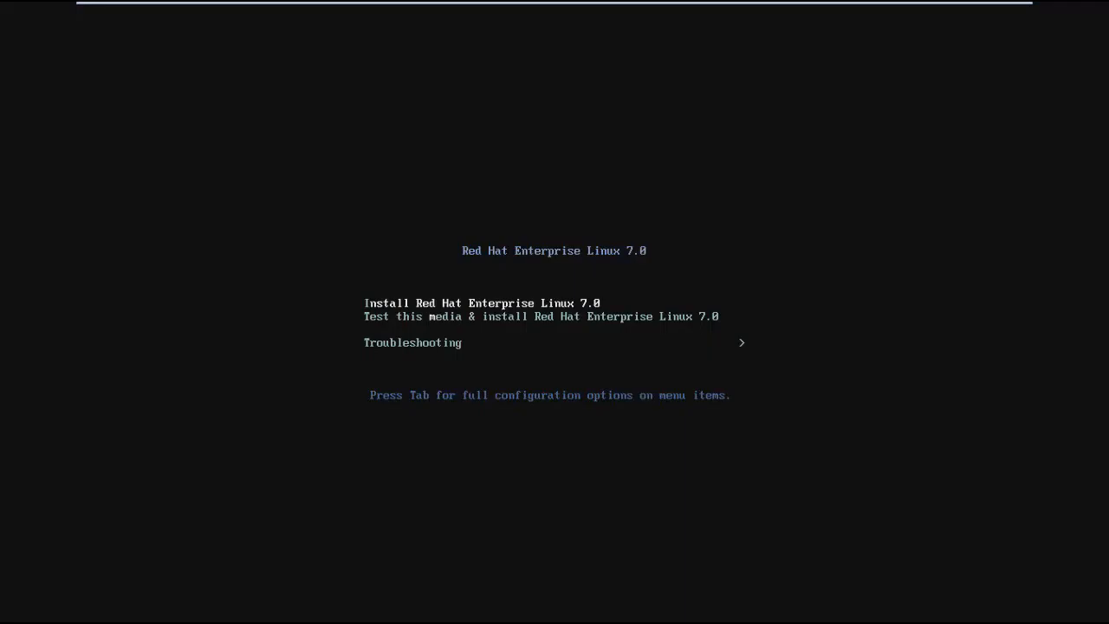
key("Down")
key("Down")
key("Up")
key("Up")
key("Return")
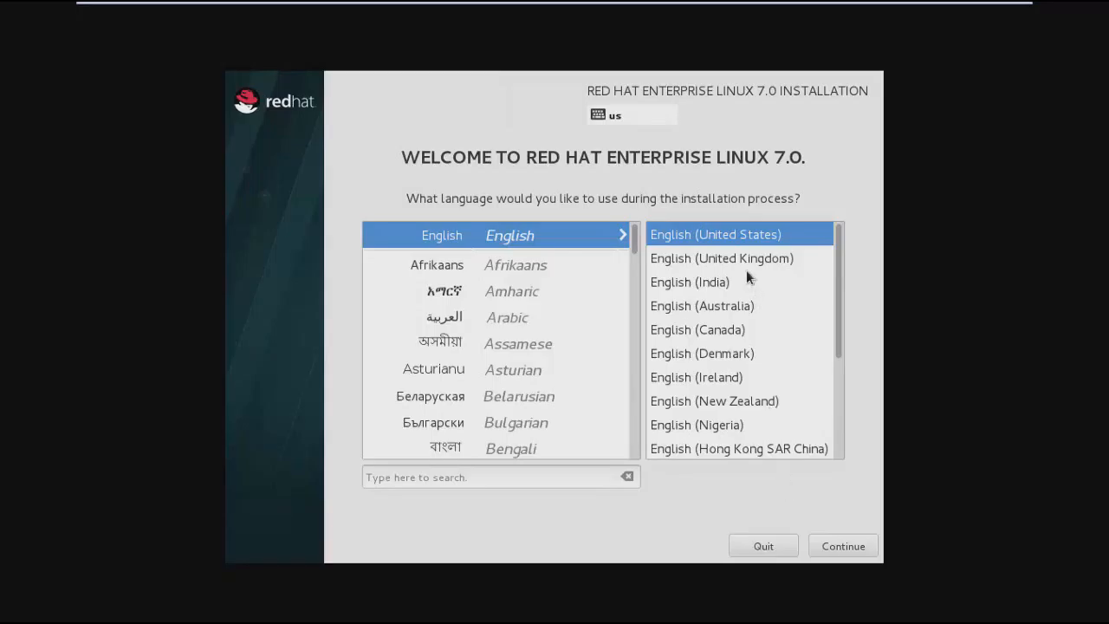
Accept English (United States) as the installation language and choose Server with GUI as the base environment.
left_click(834, 541)
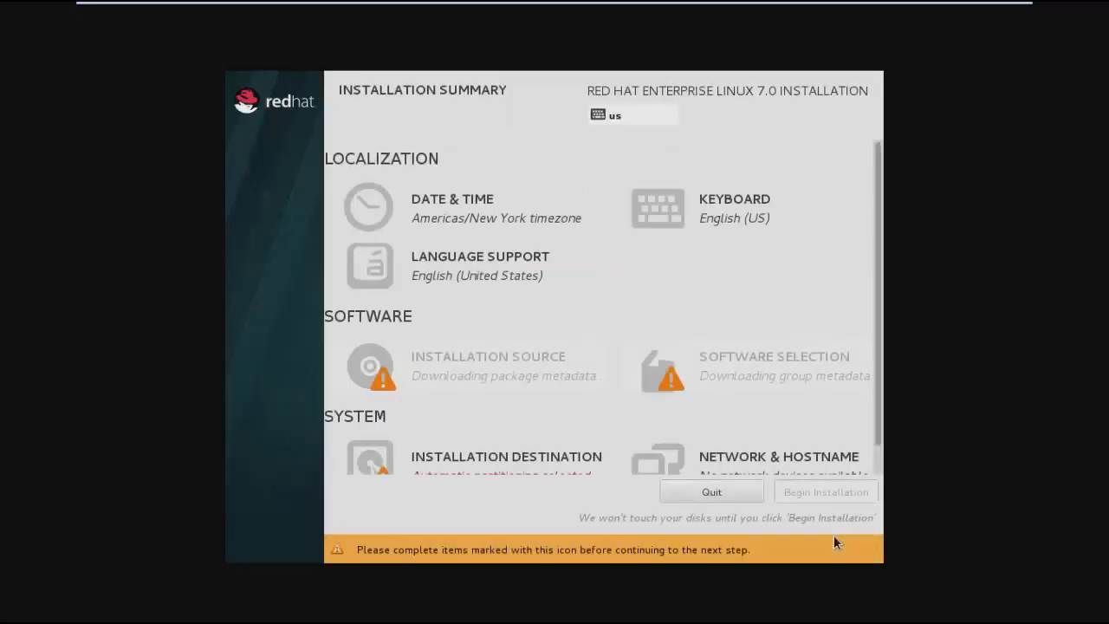
left_click(738, 366)
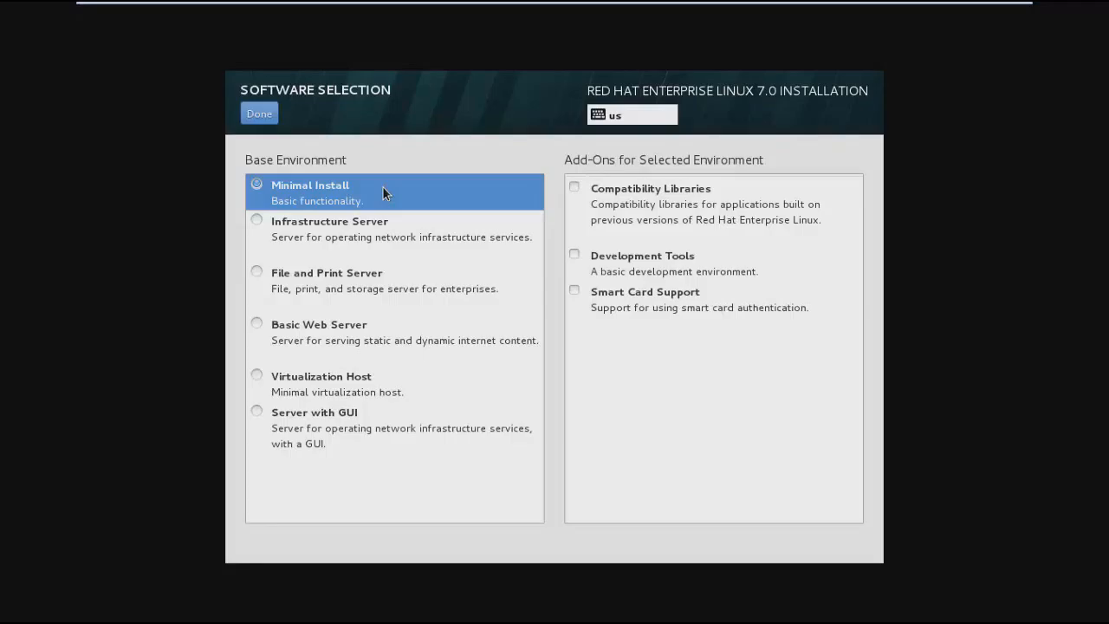
left_click(257, 413)
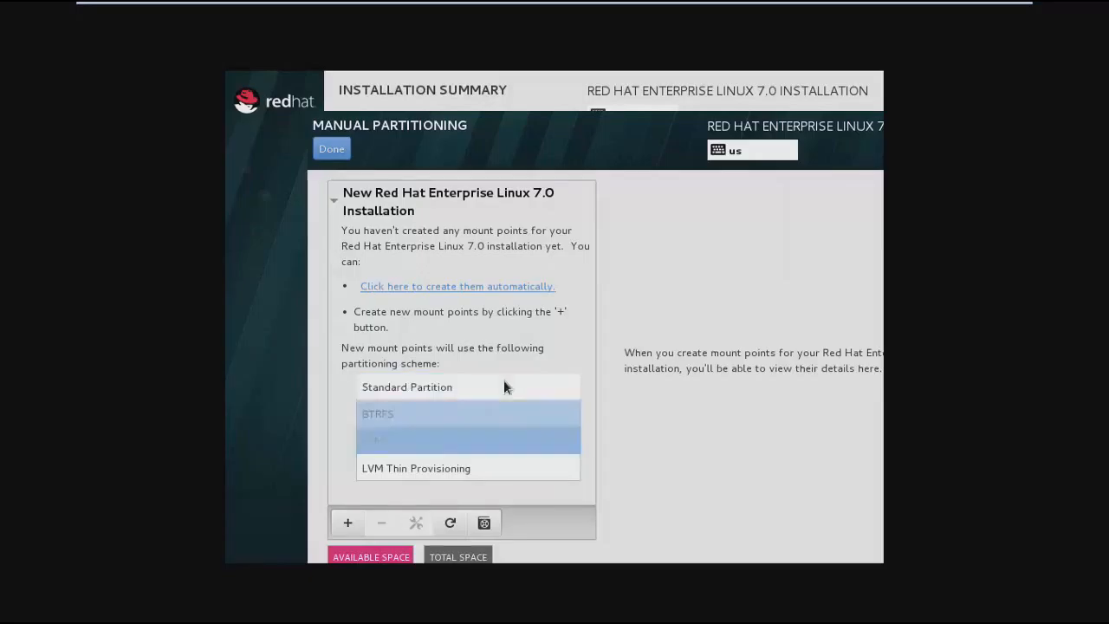
Choose the Standard Partition scheme, then add a / mount point with capacity 15000 and a swap mount point.
left_click(503, 382)
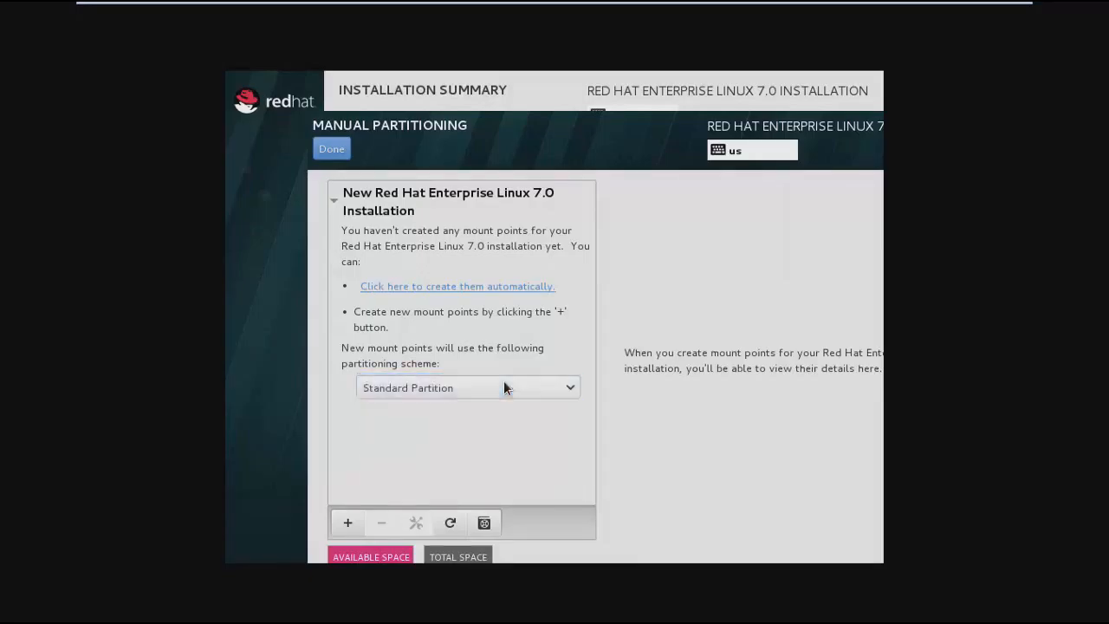
left_click(347, 522)
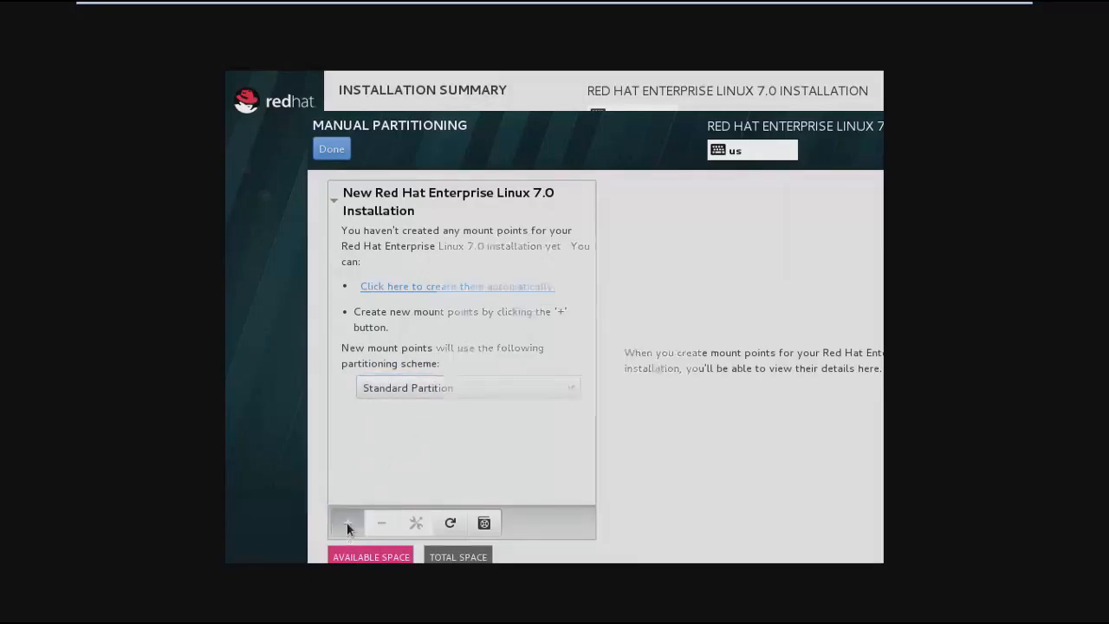
left_click(604, 320)
type("/")
left_click(615, 344)
type("15")
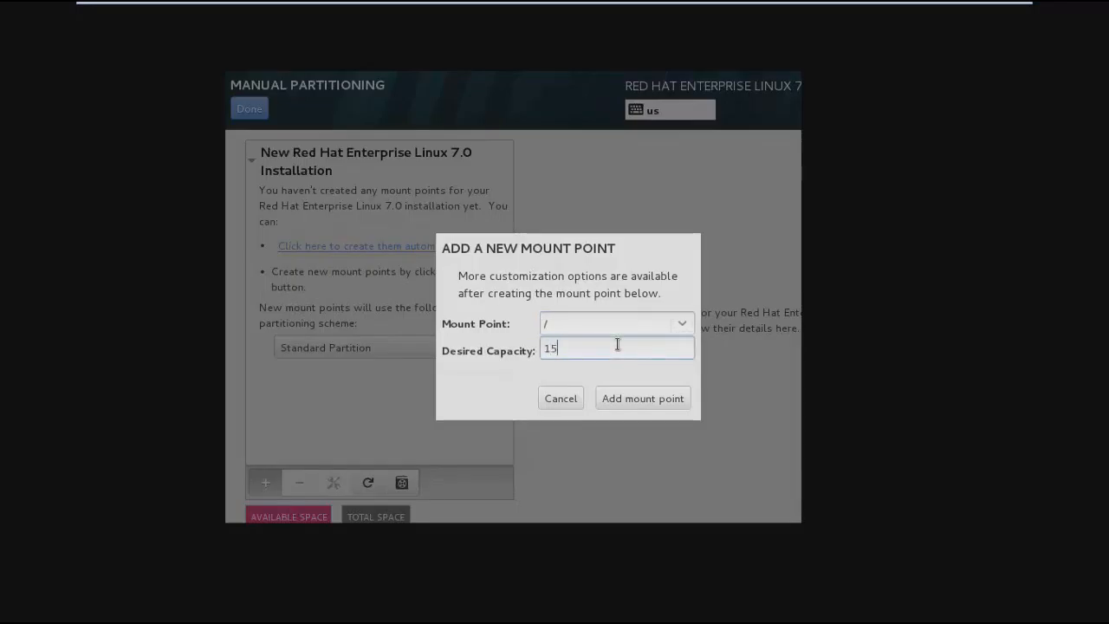
type("000")
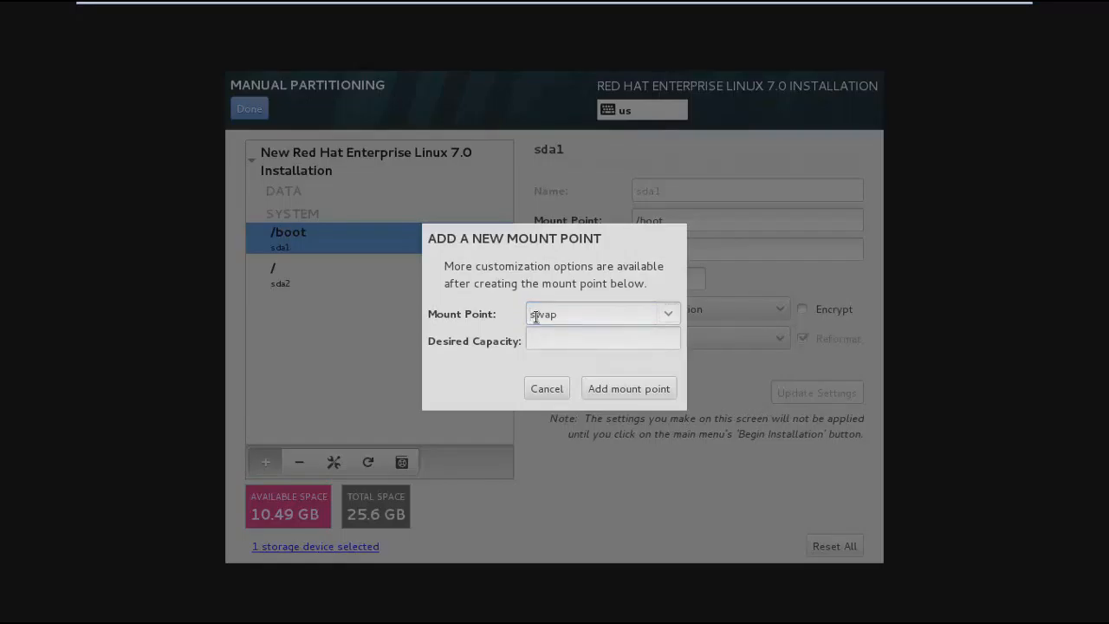
left_click(554, 342)
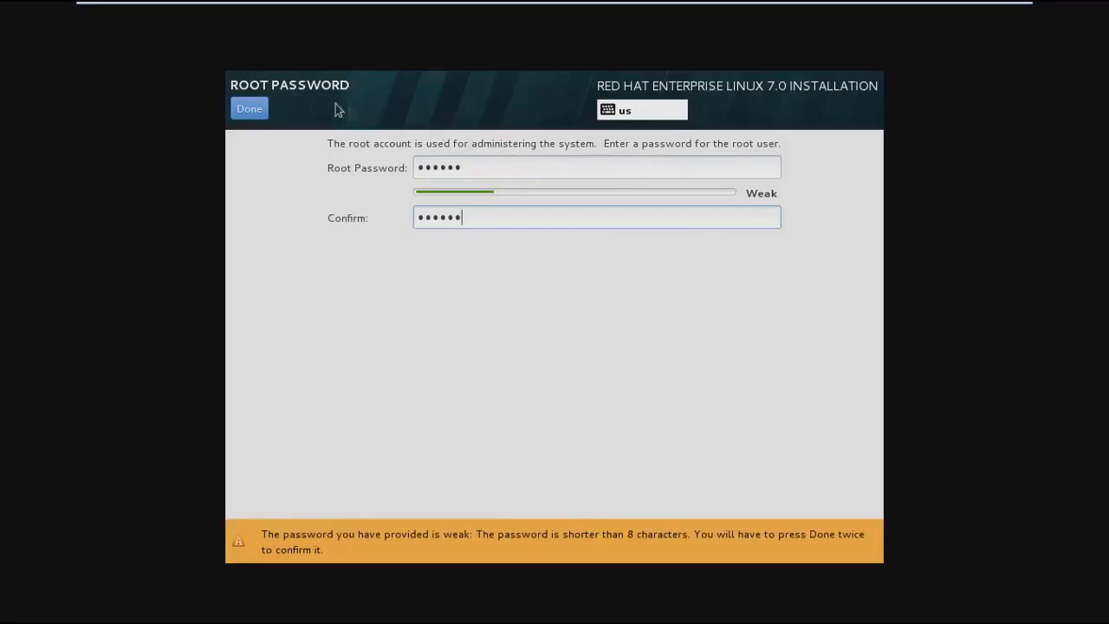
Accept the entered root password despite its weakness.
left_click(265, 106)
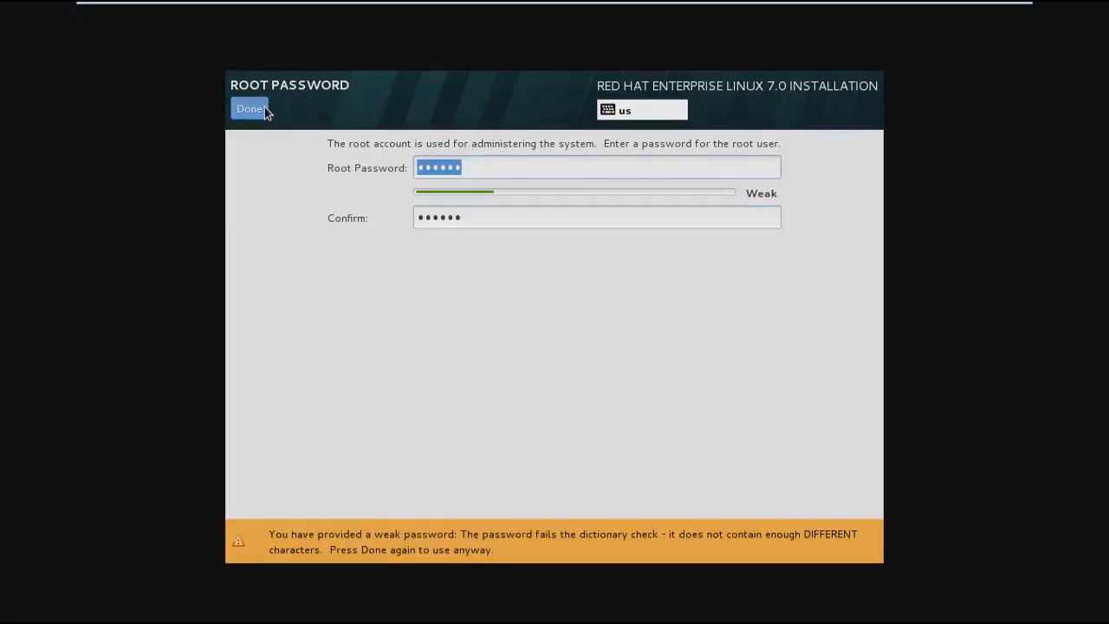
left_click(264, 106)
Create a user account, filling in the full name, the account password and the password confirmation.
left_click(710, 223)
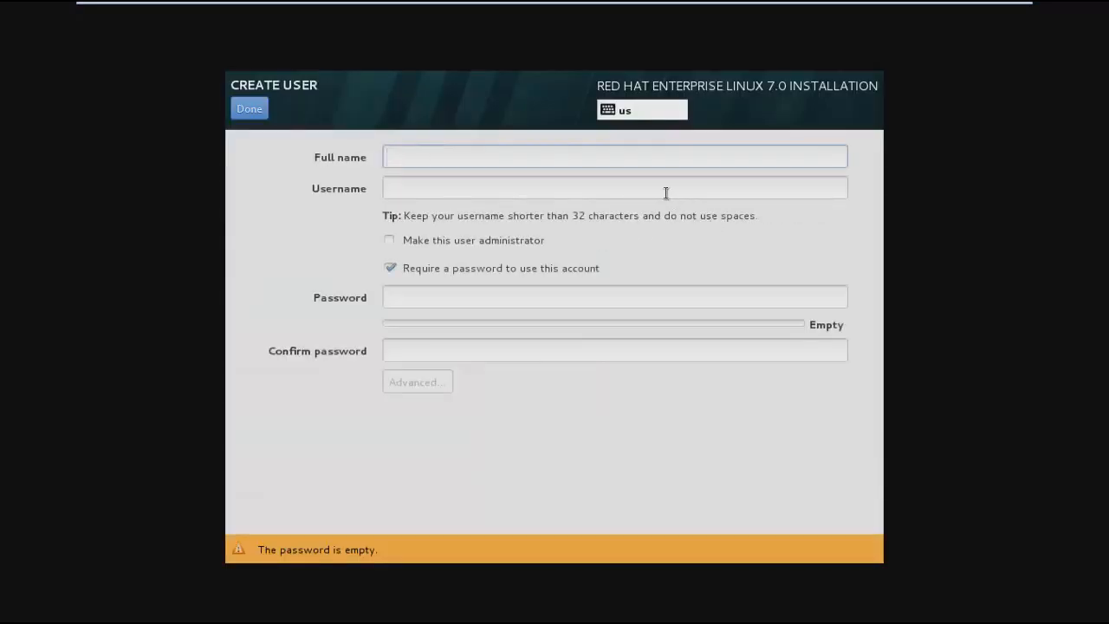
type("re")
type("dhat")
key("Tab")
left_click(605, 298)
type("redhat")
key("Tab")
type("redhat")
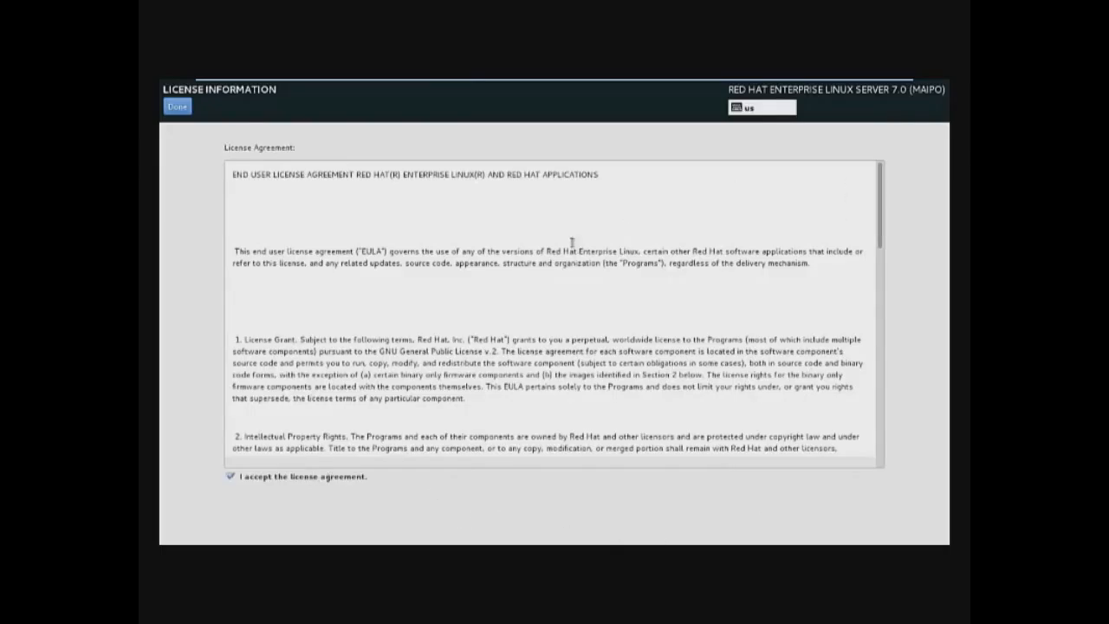
Confirm acceptance of the license agreement and finish the initial setup configuration.
left_click(178, 108)
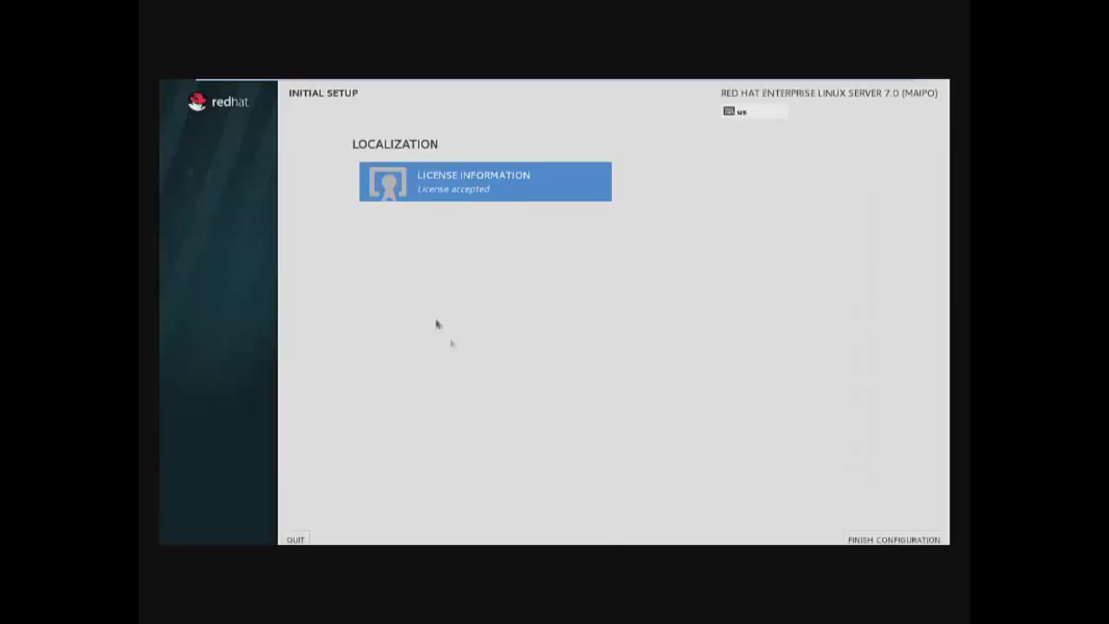
left_click(875, 539)
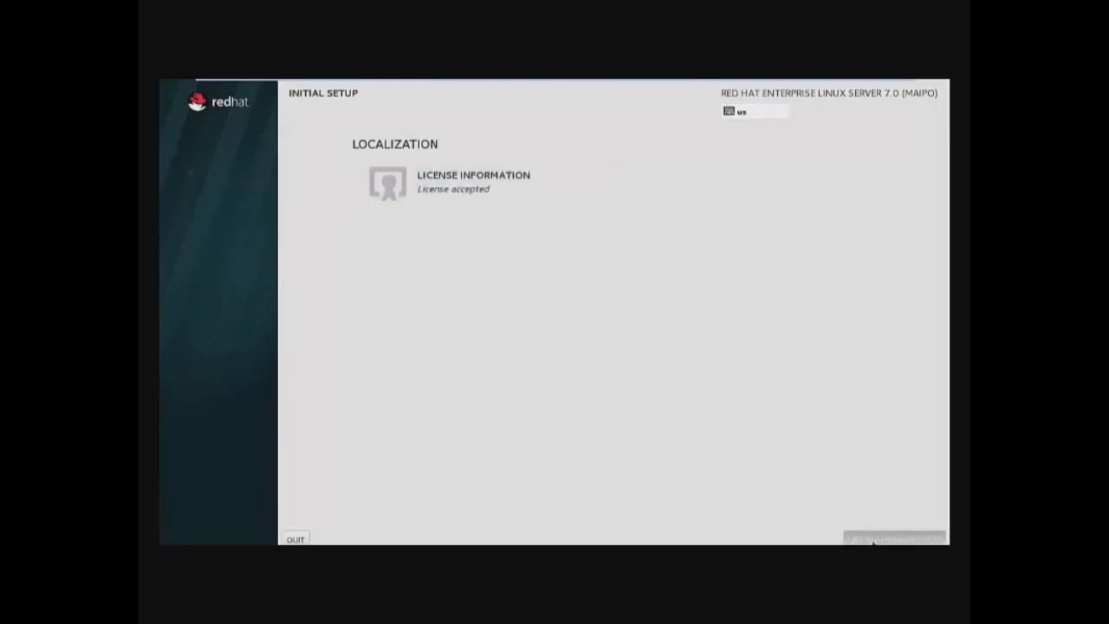